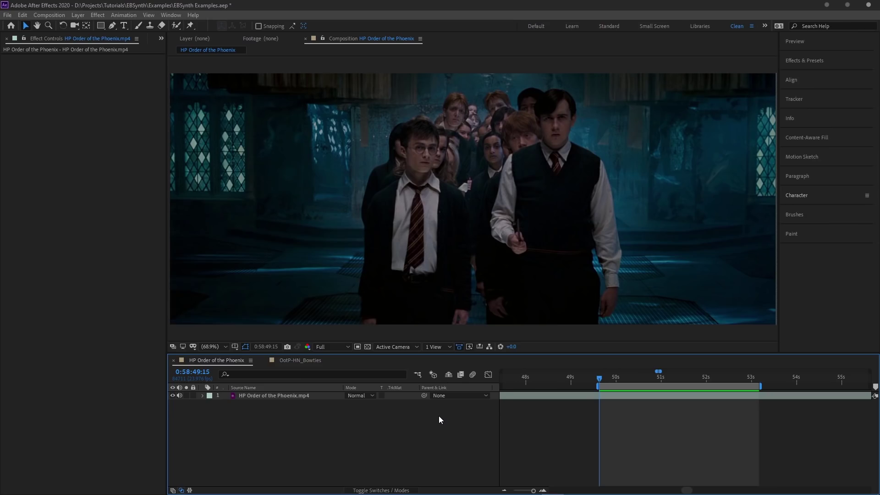
# Step: Add the HP Order of the Phoenix composition to the render queue with its output module format set to PNG Sequence
pyautogui.click(54, 15)
pyautogui.click(88, 92)
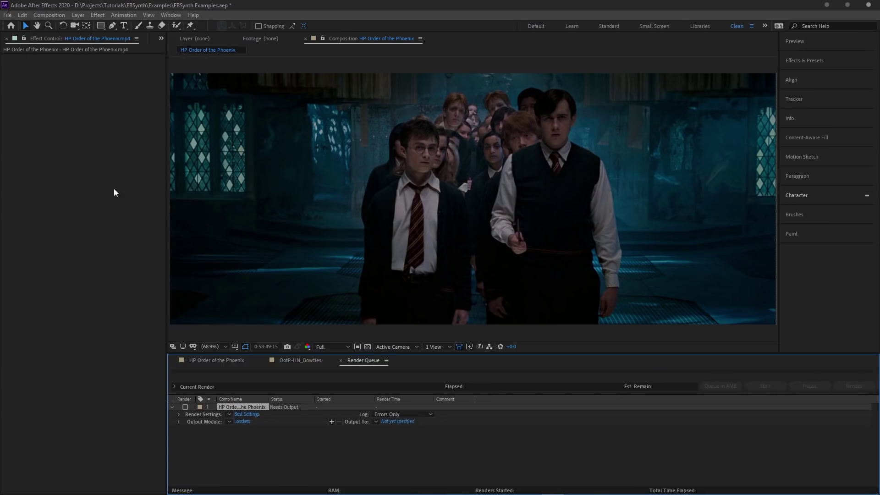
pyautogui.click(240, 422)
pyautogui.click(426, 102)
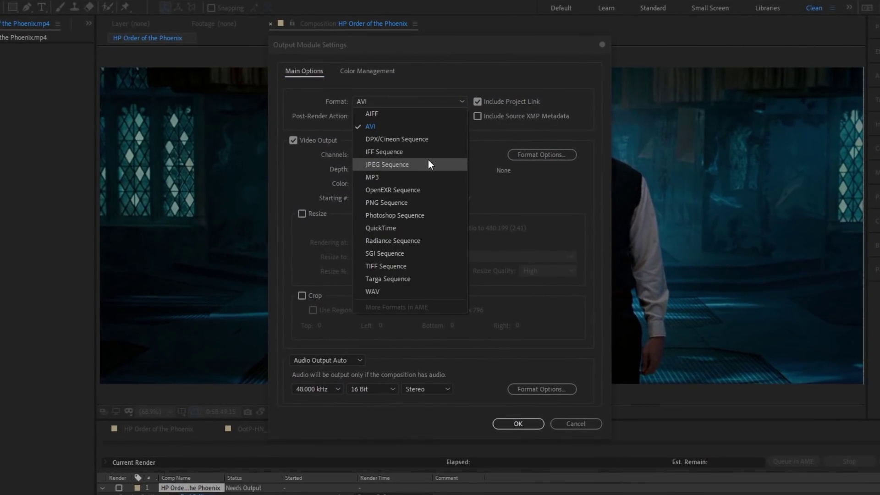
pyautogui.click(431, 202)
pyautogui.click(518, 424)
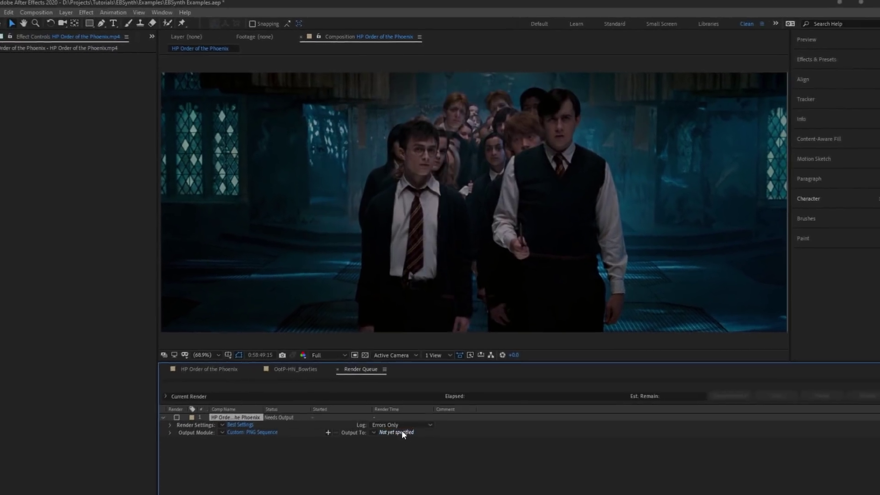
# Step: Set the PNG output destination to the Image Sequence folder inside Harry and Neville, and render the frames
pyautogui.click(402, 433)
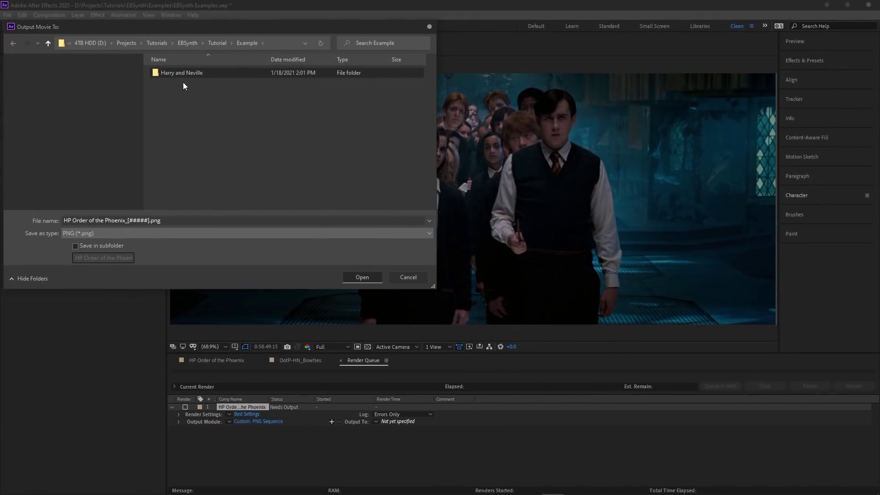
pyautogui.write('Video Frames')
pyautogui.press('Return')
pyautogui.doubleClick(186, 73)
pyautogui.click(367, 277)
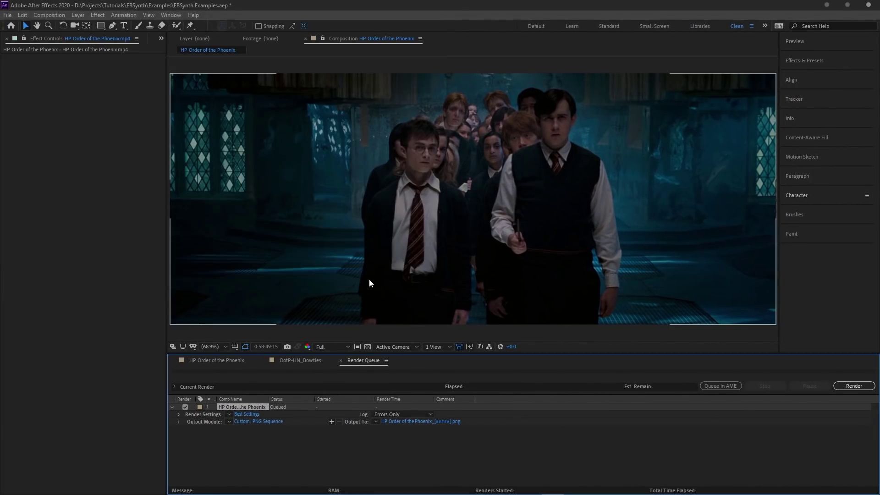
pyautogui.click(843, 387)
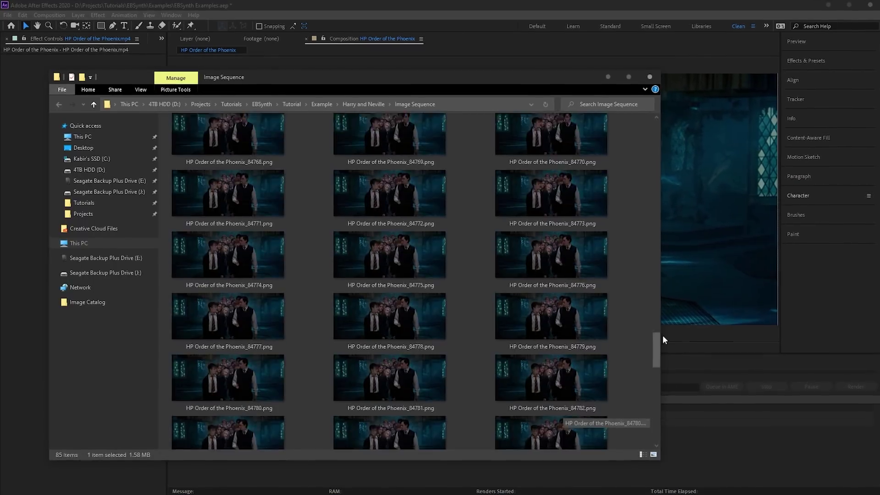
# Step: Browse the rendered PNG frames in the Image Sequence folder and preview several of them, including the first one
pyautogui.moveTo(657, 342); pyautogui.dragTo(675, 108)
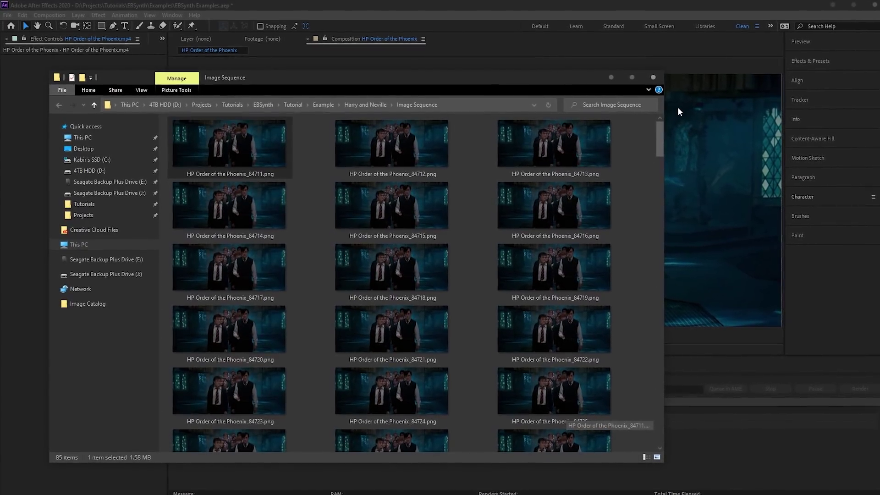
pyautogui.doubleClick(280, 152)
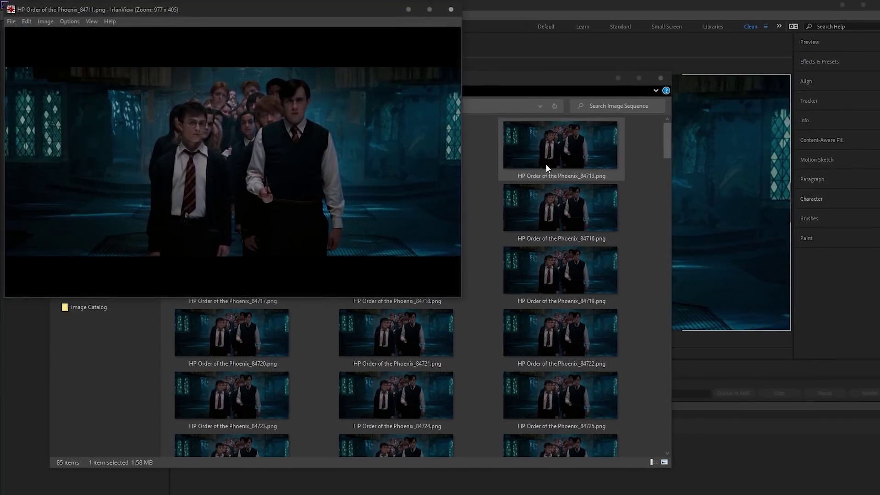
pyautogui.moveTo(670, 139); pyautogui.dragTo(677, 332)
pyautogui.doubleClick(591, 249)
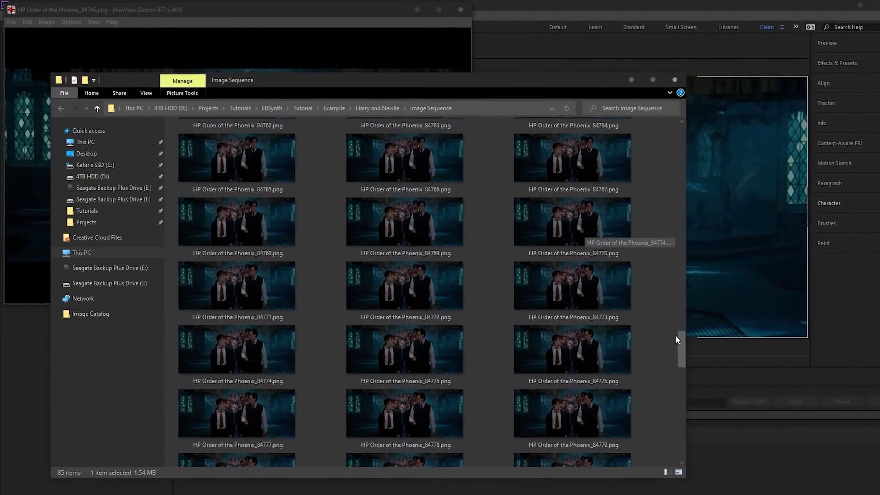
pyautogui.doubleClick(454, 326)
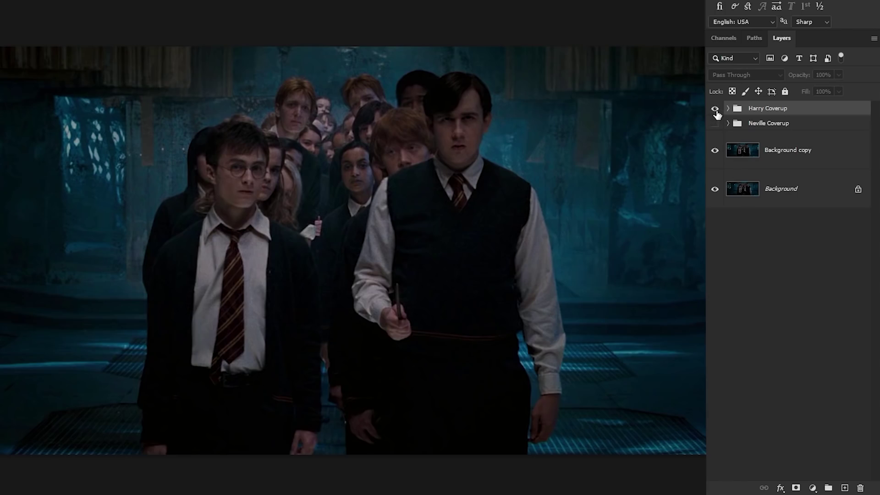
# Step: In Photoshop, show the Harry Coverup and Neville Coverup groups, expand both and make their clipped shirt layers visible
pyautogui.click(716, 110)
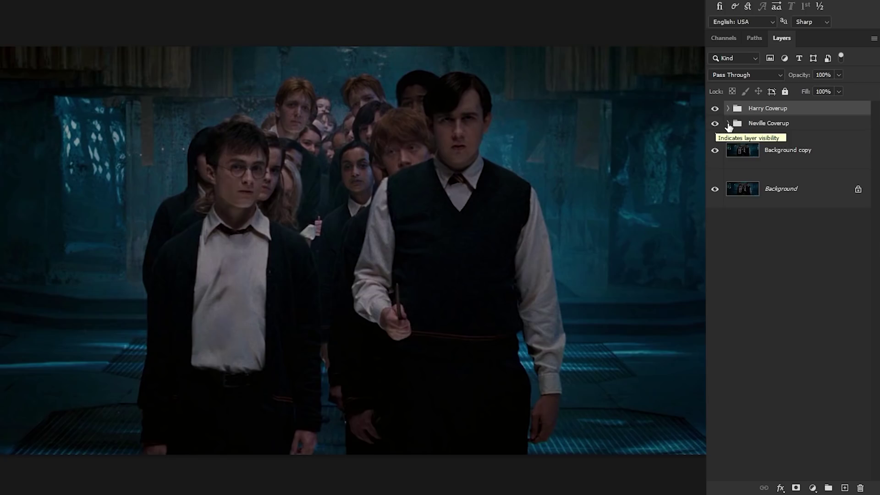
pyautogui.click(728, 124)
pyautogui.click(729, 109)
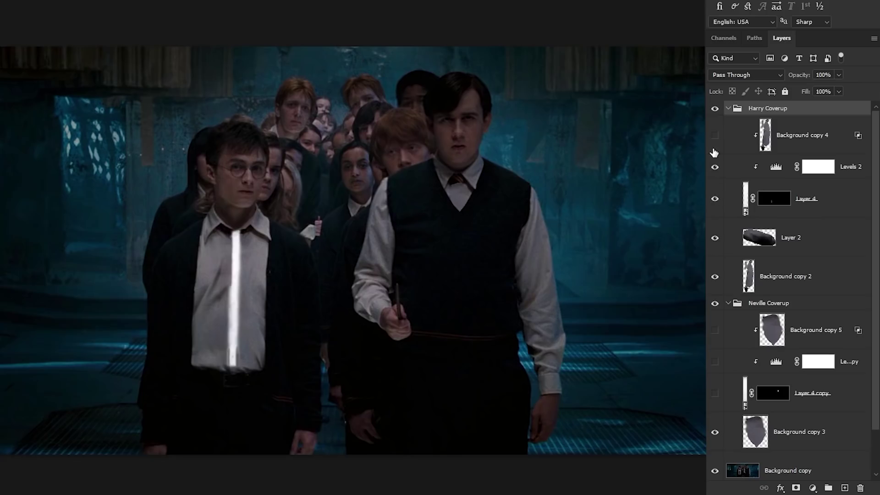
pyautogui.click(715, 135)
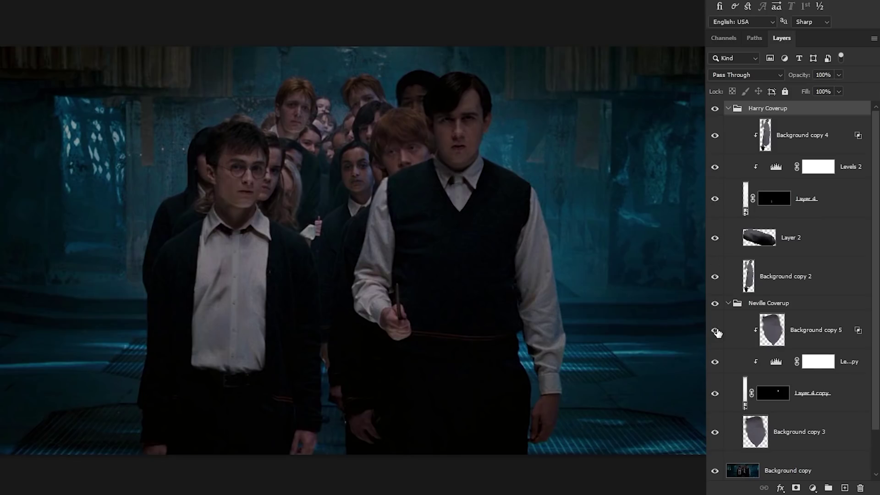
# Step: Collapse the Harry Coverup and Neville Coverup groups and hide the Background copy and Background layers
pyautogui.click(752, 303)
pyautogui.click(728, 108)
pyautogui.click(728, 123)
pyautogui.click(714, 149)
pyautogui.click(714, 189)
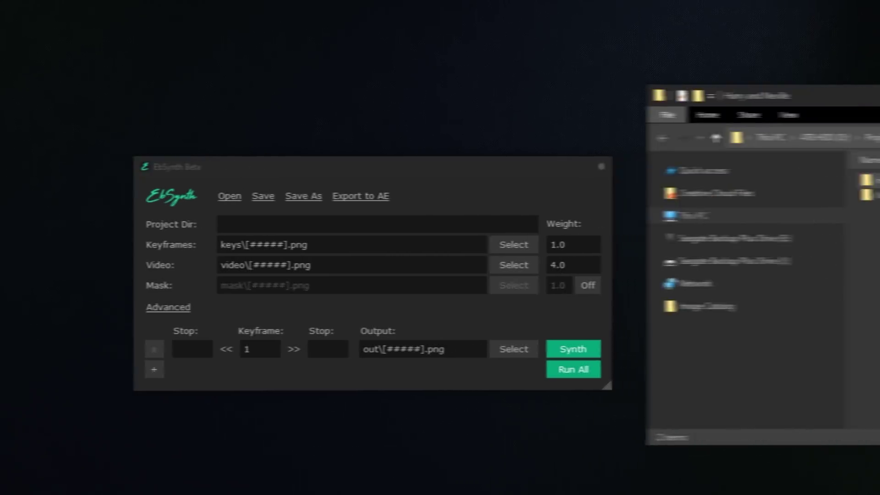
# Step: In EbSynth, assign the Image Sequence folder as the video source and the Keyframe folder as the keyframes source
pyautogui.moveTo(787, 178); pyautogui.dragTo(315, 265)
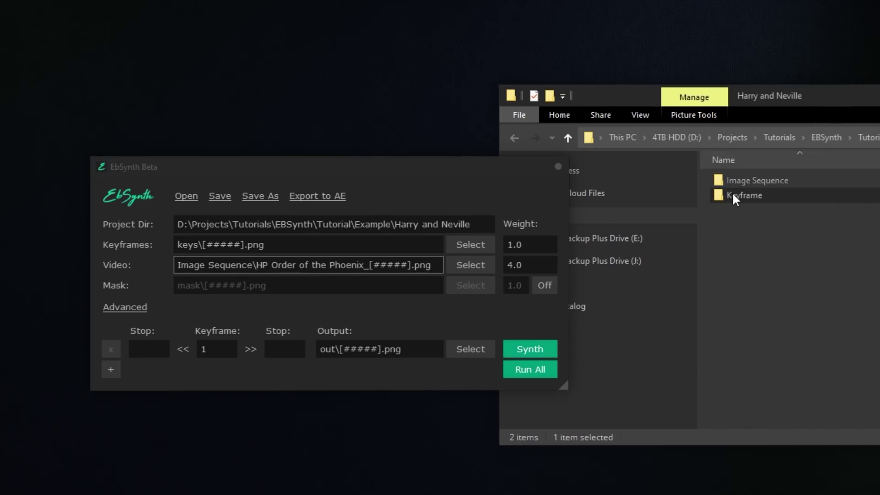
pyautogui.moveTo(732, 194); pyautogui.dragTo(471, 224)
pyautogui.moveTo(347, 239); pyautogui.dragTo(346, 240)
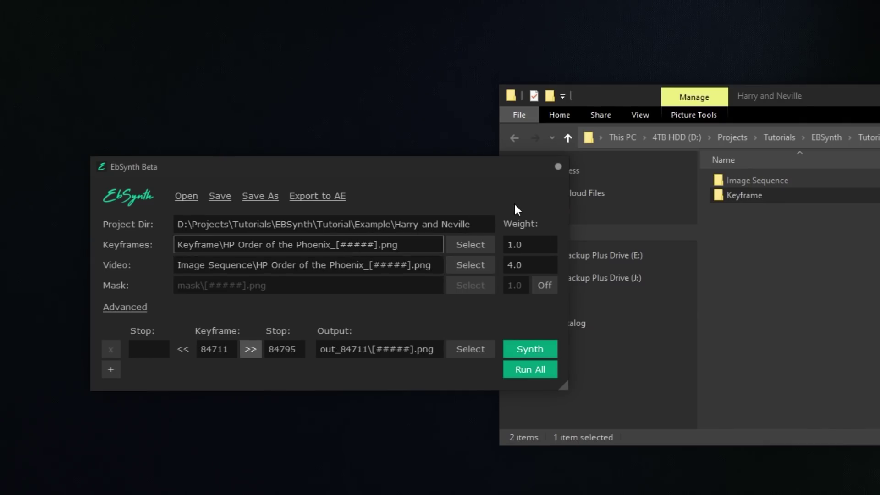
# Step: Create a folder named Output_Clean Shirts in the Harry and Neville folder and assign it as the EbSynth output
pyautogui.click(785, 239)
pyautogui.hotkey('ctrl', 'shift', 'n')
pyautogui.write('Output_Clean ')
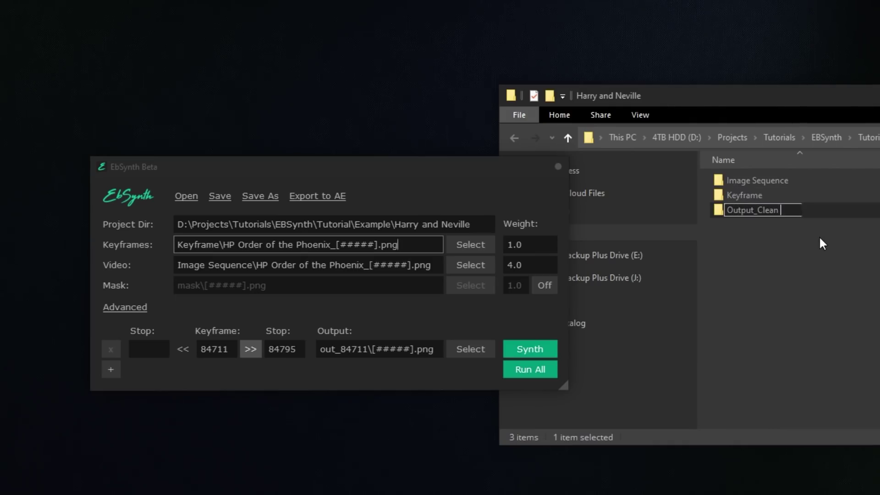
pyautogui.write('Shirts')
pyautogui.press('Return')
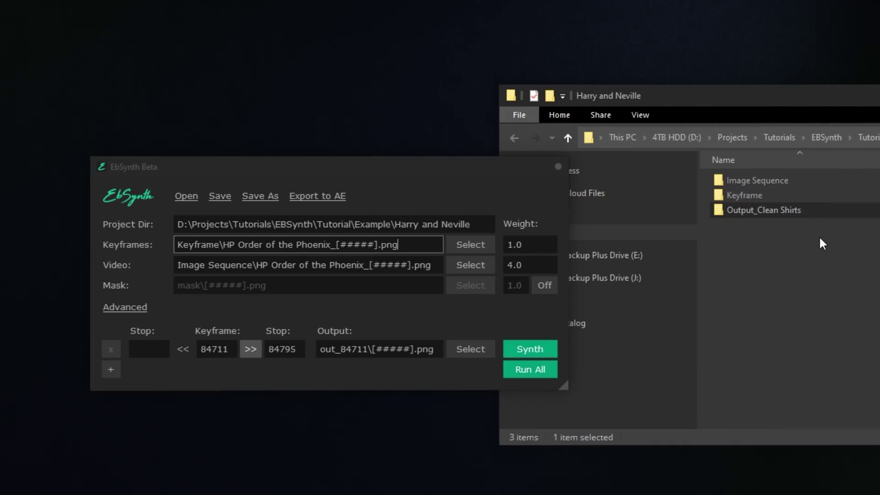
pyautogui.moveTo(758, 210); pyautogui.dragTo(383, 343)
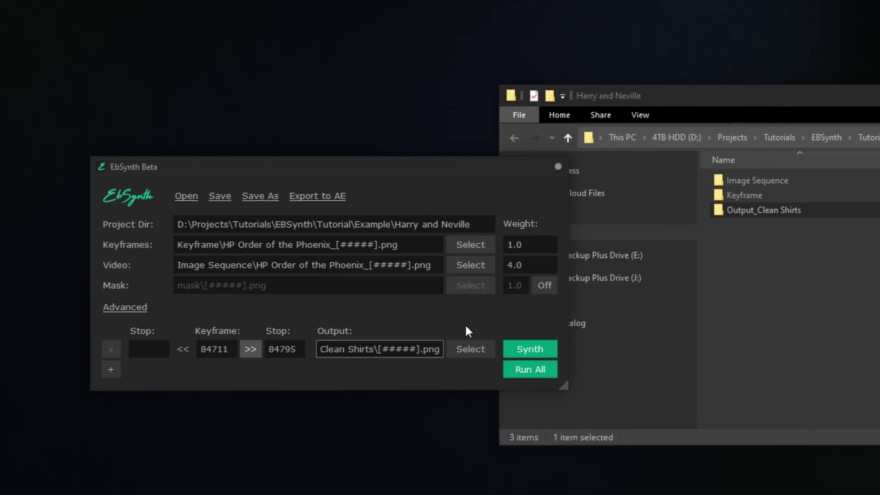
# Step: Set the advanced options to Mapping 20.0, De-flicker 3.0, Diversity 1000.0 and High synthesis detail, and run the synthesis
pyautogui.click(128, 307)
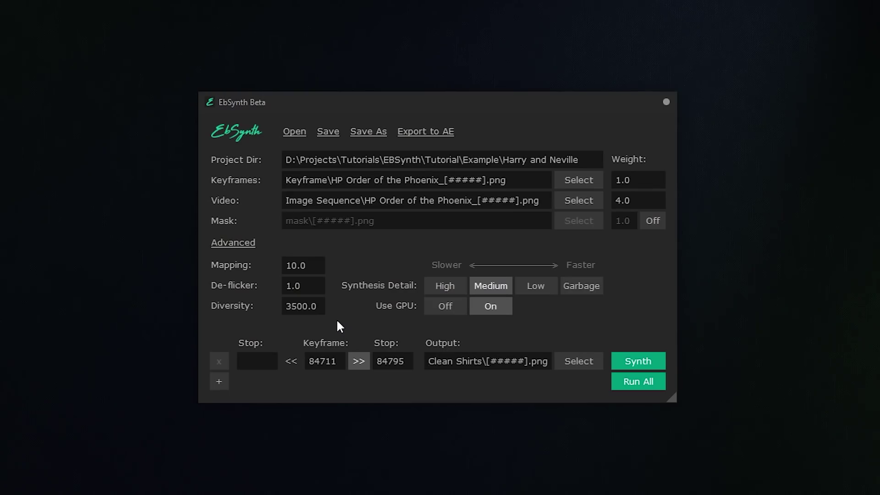
pyautogui.click(318, 266)
pyautogui.write('20.0')
pyautogui.click(319, 283)
pyautogui.write('3.0')
pyautogui.click(318, 305)
pyautogui.write('1000.0')
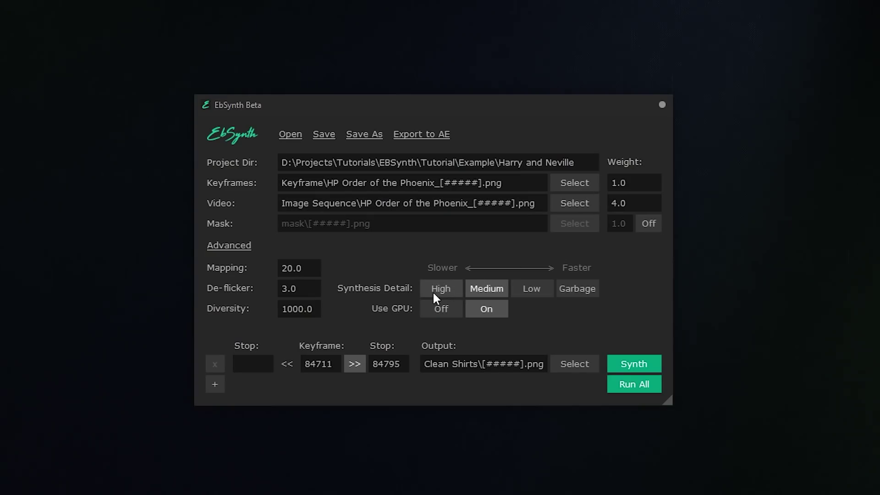
pyautogui.click(435, 294)
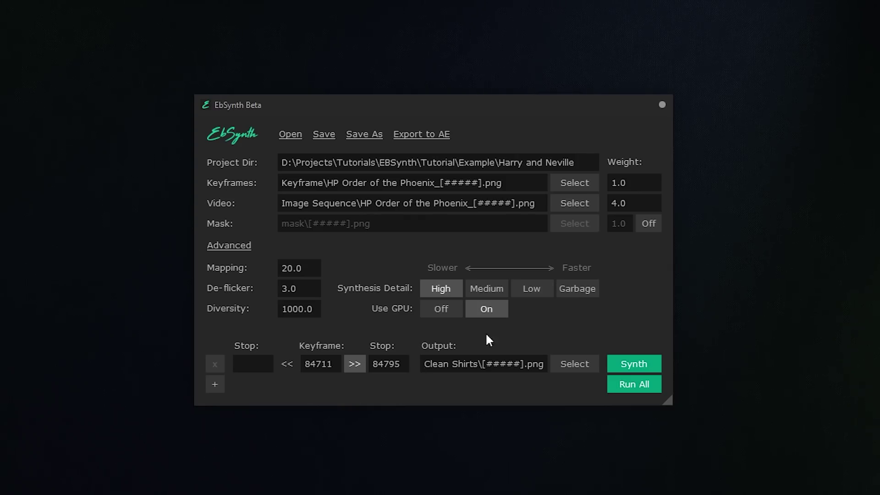
pyautogui.click(620, 363)
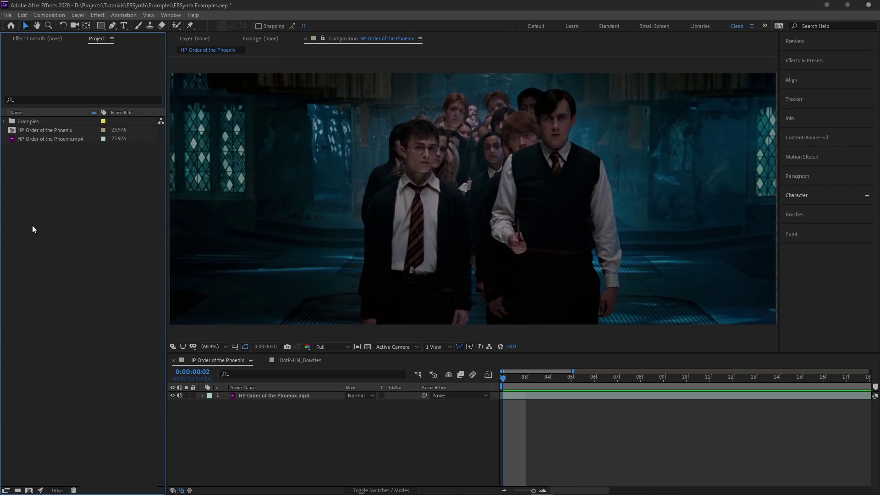
# Step: In After Effects, import 84711.png from the Output_Clean Shirts folder as a PNG sequence
pyautogui.doubleClick(32, 224)
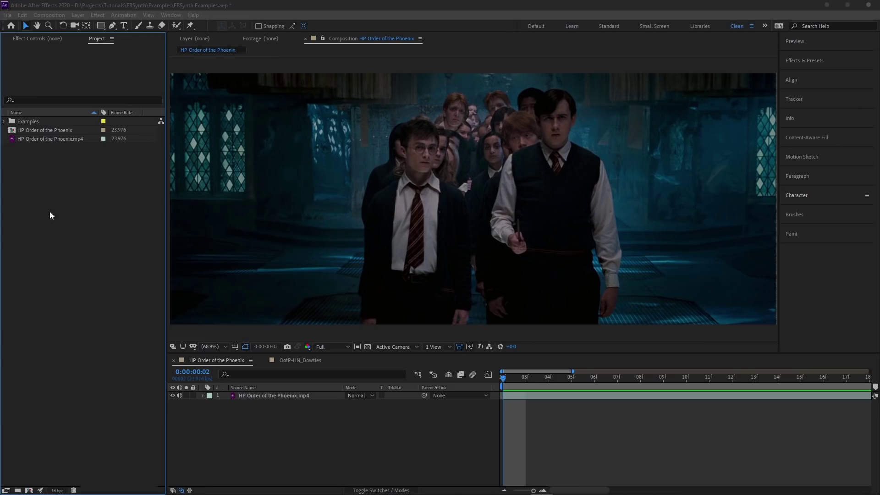
pyautogui.click(251, 92)
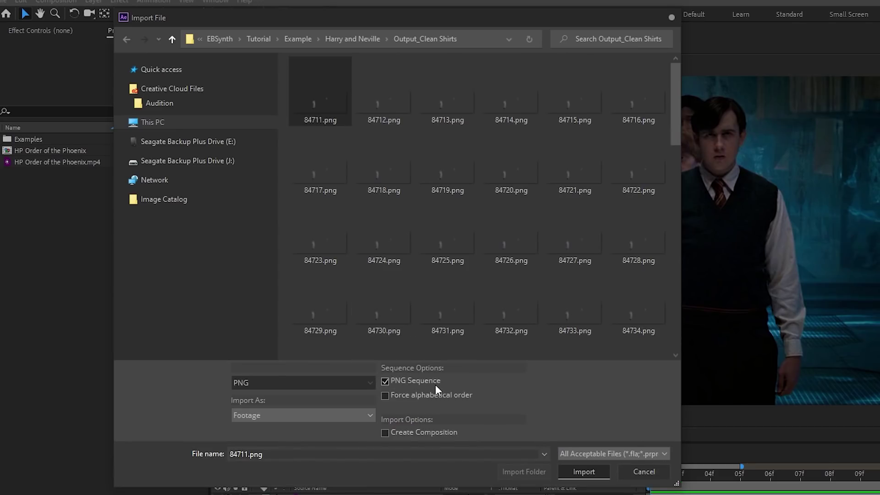
pyautogui.click(584, 472)
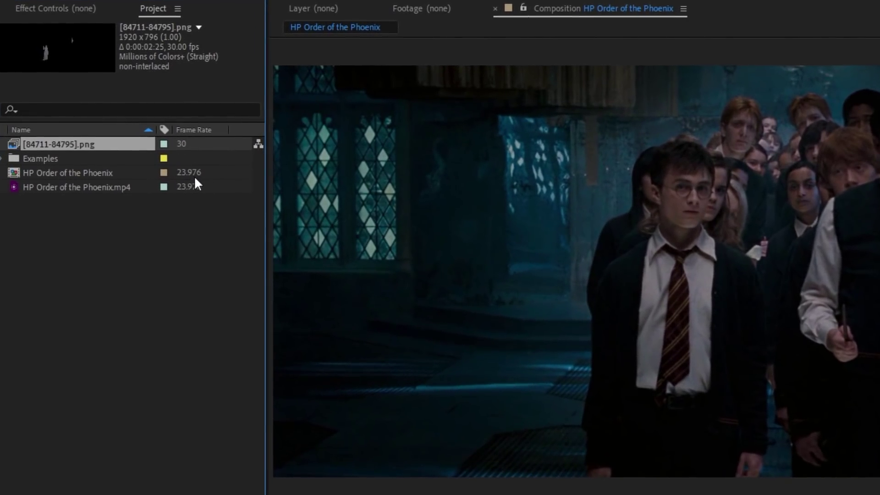
# Step: Interpret the imported PNG sequence at an assumed frame rate of 23.976 frames per second
pyautogui.rightClick(96, 147)
pyautogui.moveTo(247, 257)
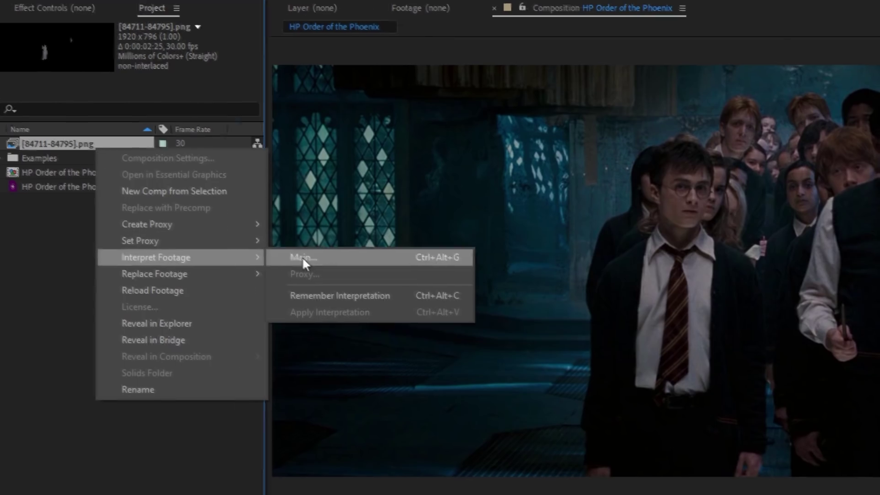
pyautogui.click(294, 257)
pyautogui.write('23.976')
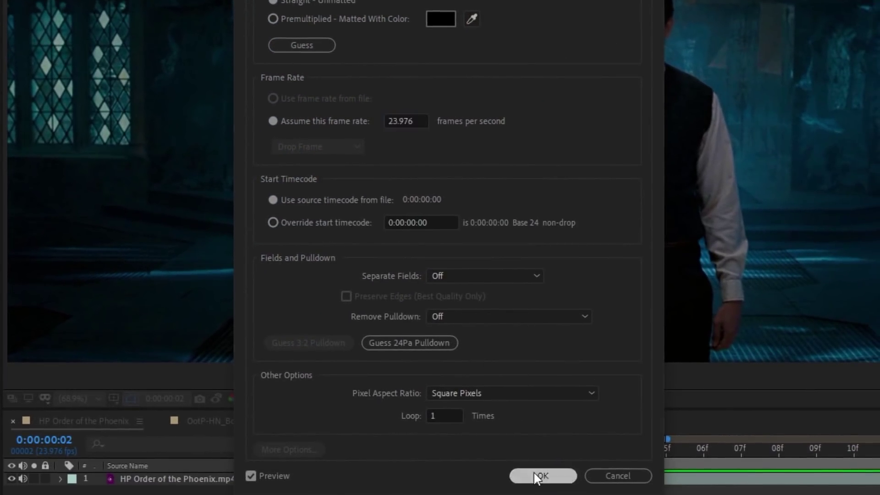
pyautogui.click(597, 494)
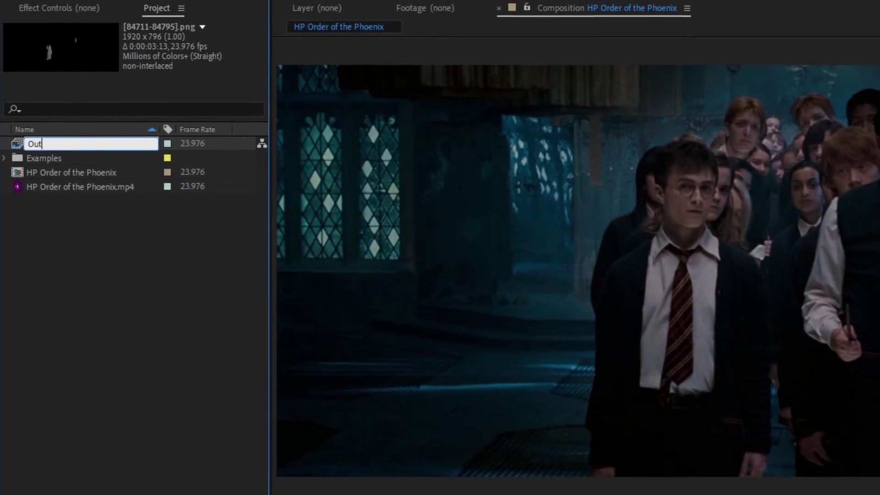
# Step: Rename the imported PNG sequence as Output_Clean Shirts in the project
pyautogui.write('put_Clean Shirts')
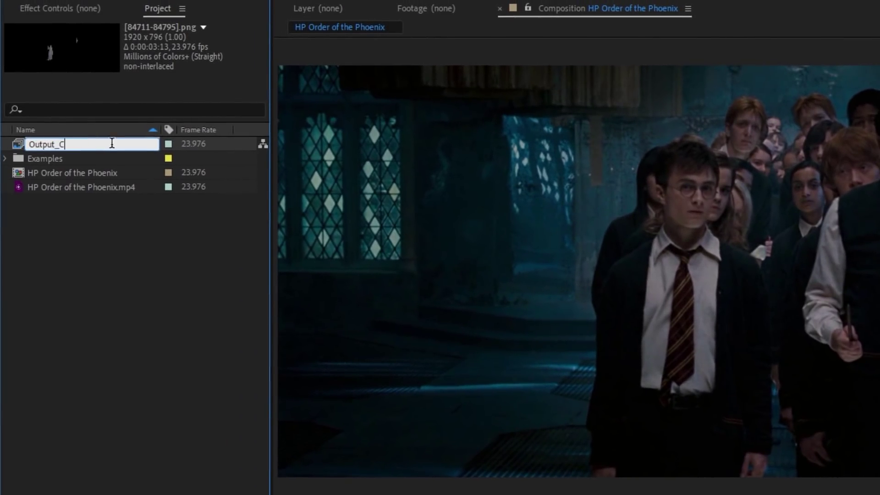
pyautogui.press('Return')
pyautogui.moveTo(111, 158); pyautogui.dragTo(142, 255)
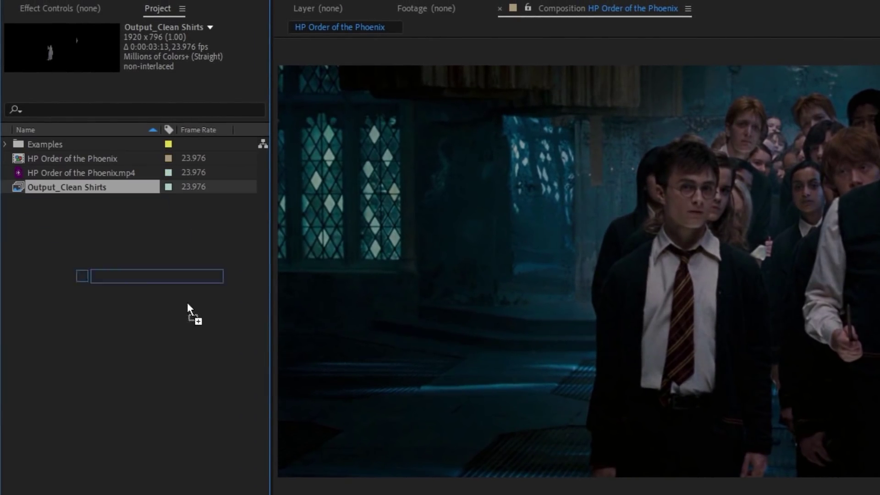
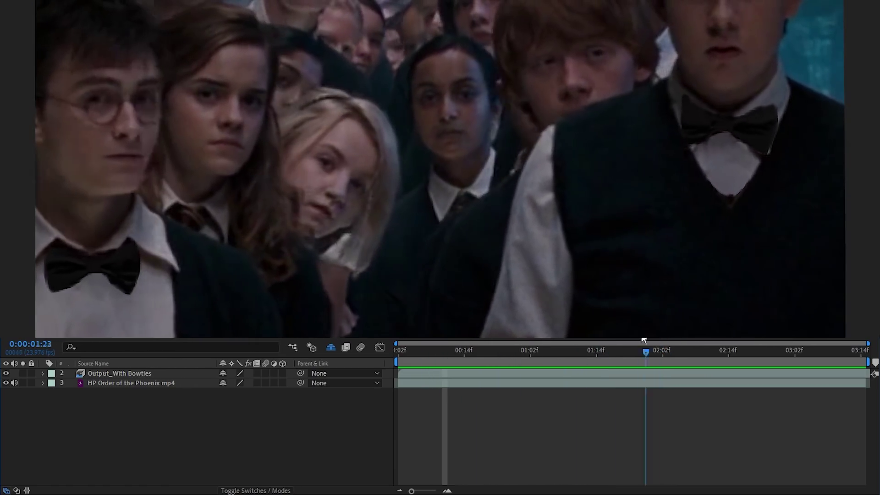
# Step: Play back the composition containing the Output_With Bowties layer to examine the bowtie result
pyautogui.press('space')
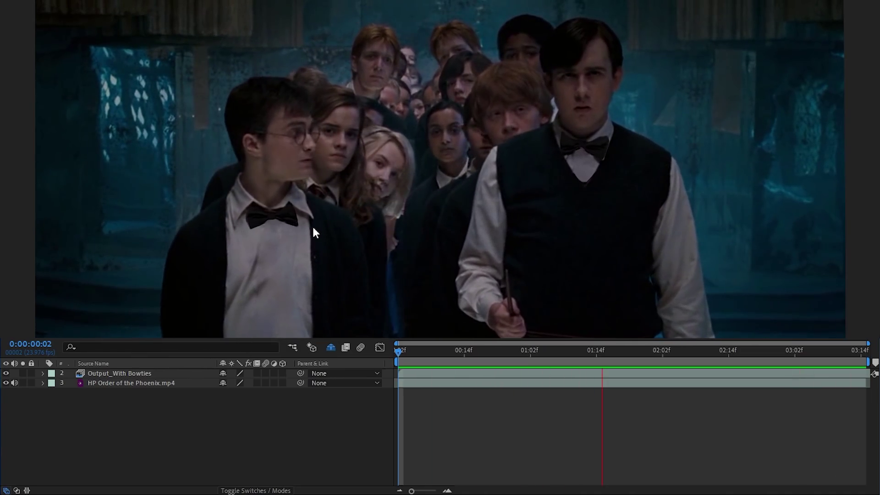
pyautogui.press('space')
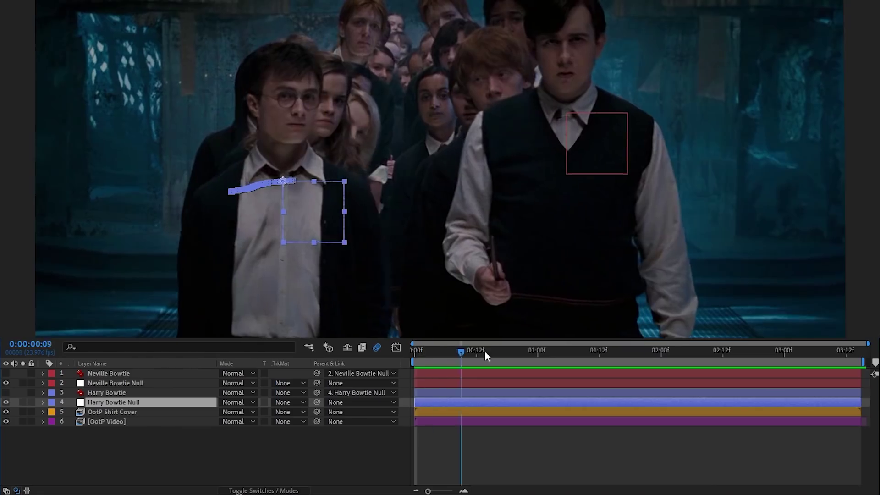
# Step: Go to frame 0:00:00:01 in the bowtie composition and make the Harry Bowtie layer visible
pyautogui.moveTo(485, 351); pyautogui.dragTo(417, 348)
pyautogui.click(5, 392)
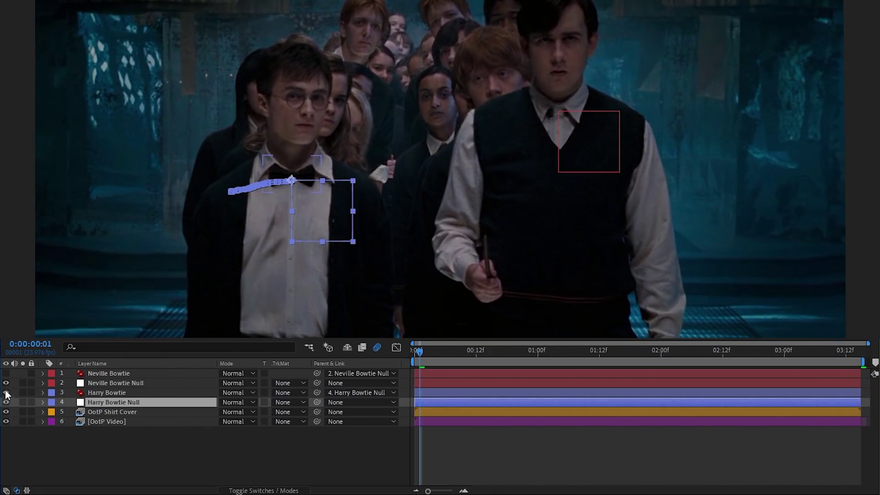
# Step: Make the Neville Bowtie layer visible, hide both bowtie null layers, and clear the layer selection
pyautogui.click(6, 373)
pyautogui.click(6, 384)
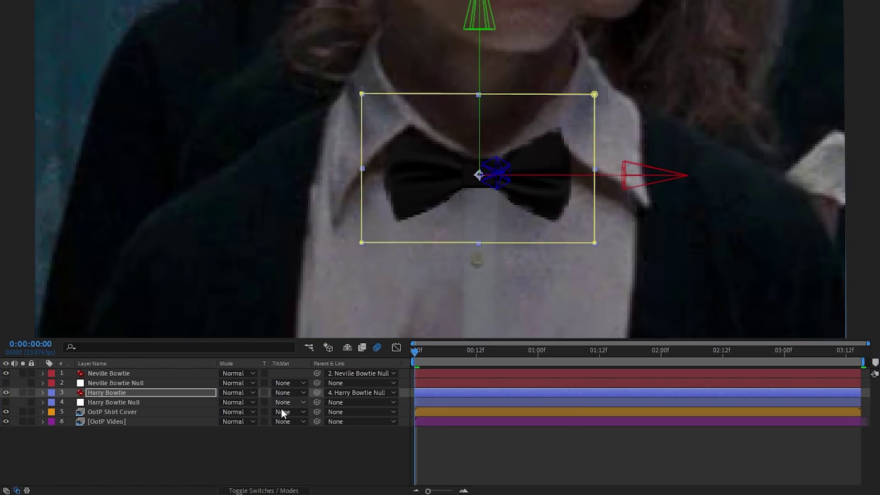
pyautogui.click(266, 451)
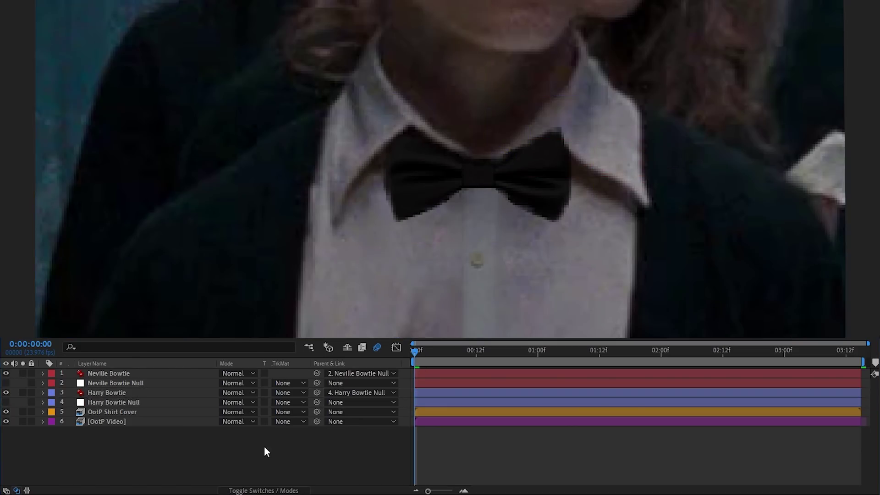
# Step: Reveal the Harry Bowtie layer's rotation keyframes and play back the composition to examine the bowtie's movement
pyautogui.click(141, 396)
pyautogui.press('r')
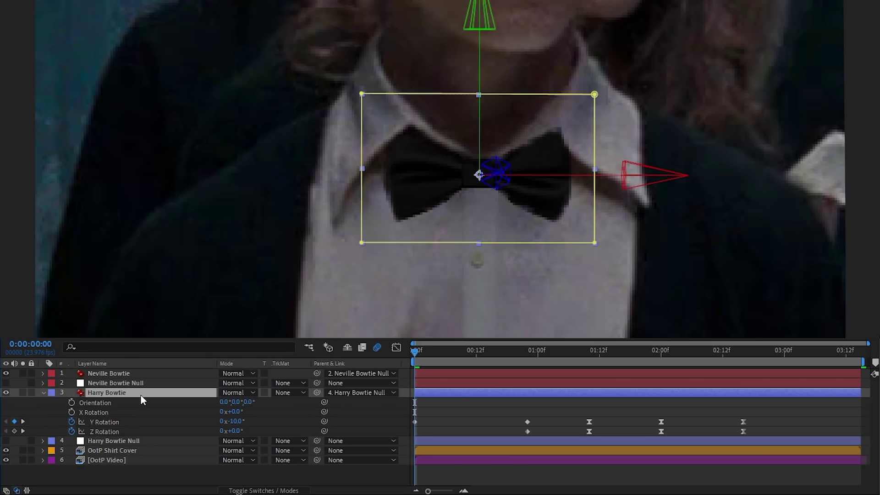
pyautogui.press('space')
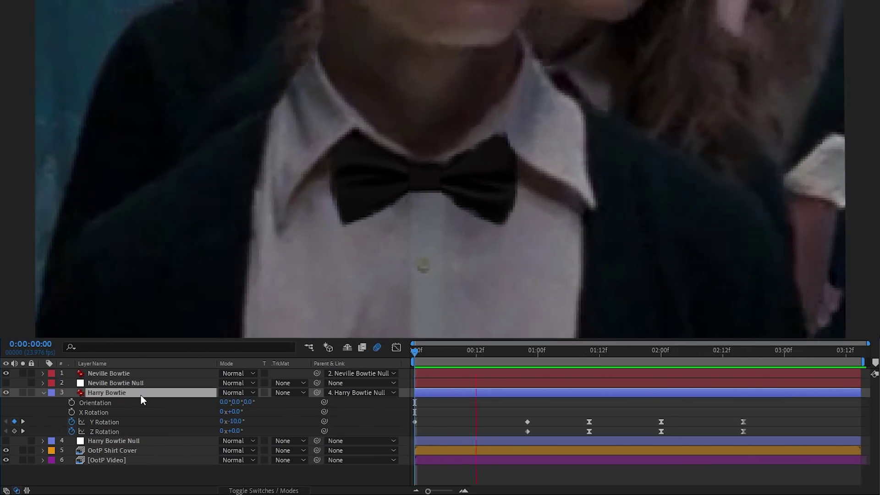
pyautogui.press('space')
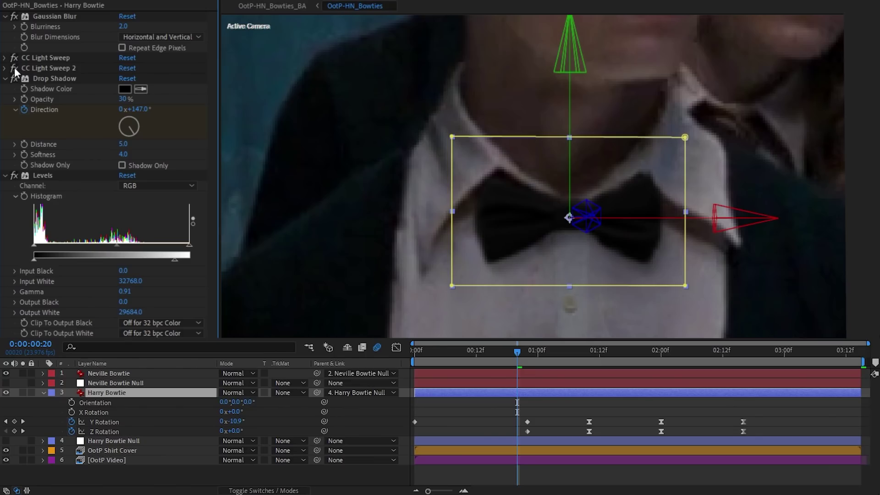
# Step: Inspect the shirt area below Harry's bowtie and select the OotP Shirt Cover layer
pyautogui.moveTo(456, 296); pyautogui.dragTo(485, 156)
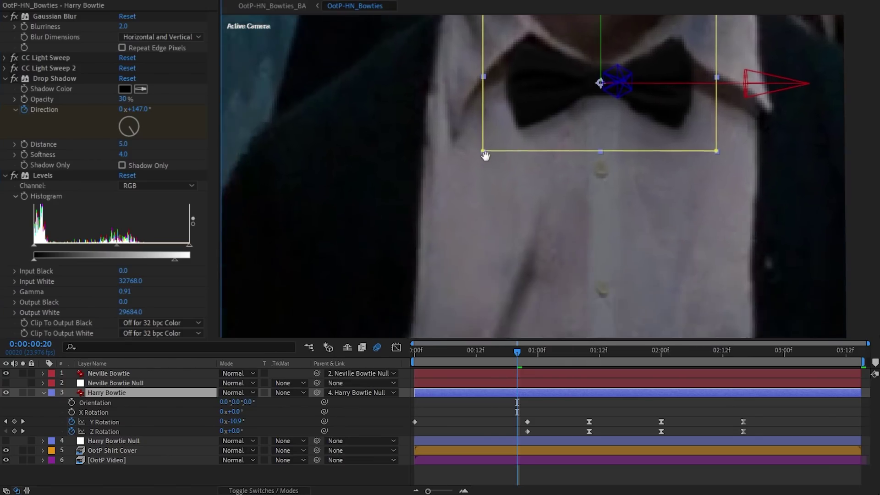
pyautogui.click(112, 450)
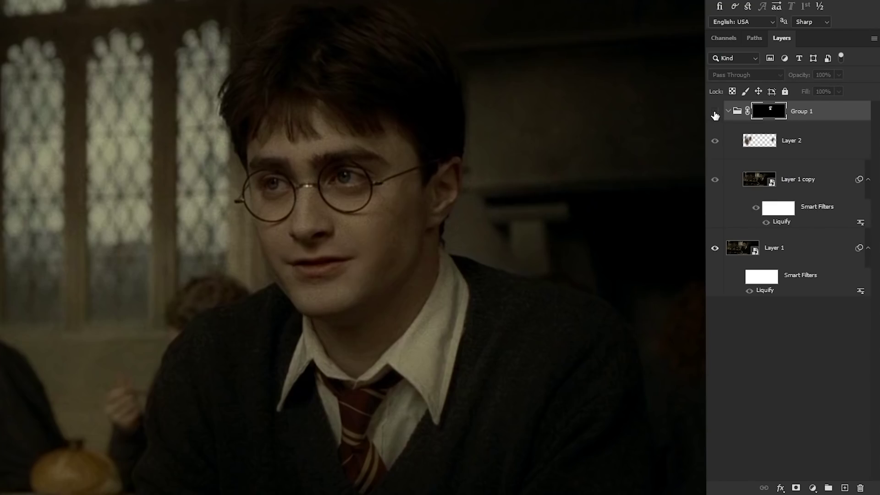
# Step: In the Photoshop portrait document, collapse Group 1 and hide Layer 1 to isolate the retouched facial features
pyautogui.click(727, 112)
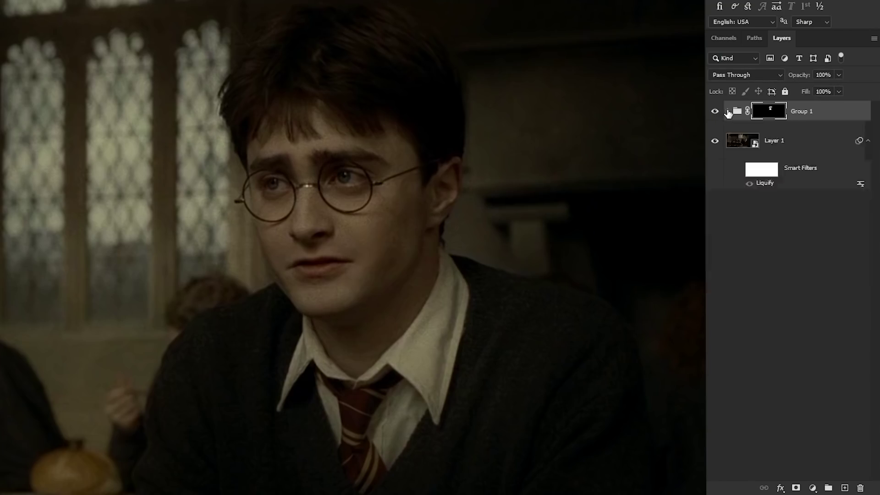
pyautogui.click(718, 143)
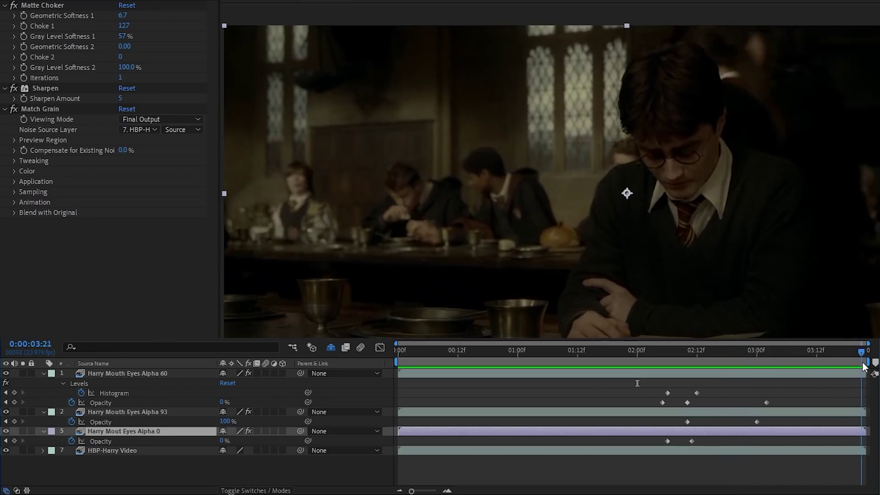
# Step: In After Effects, scrub through the Harry face composition and select the Harry Mout Eyes Alpha 0 layer
pyautogui.moveTo(742, 356); pyautogui.dragTo(773, 354)
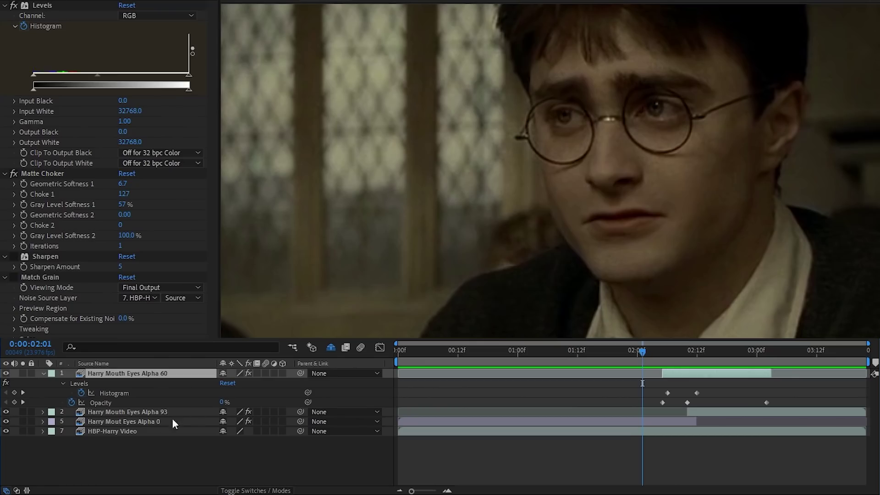
pyautogui.click(140, 422)
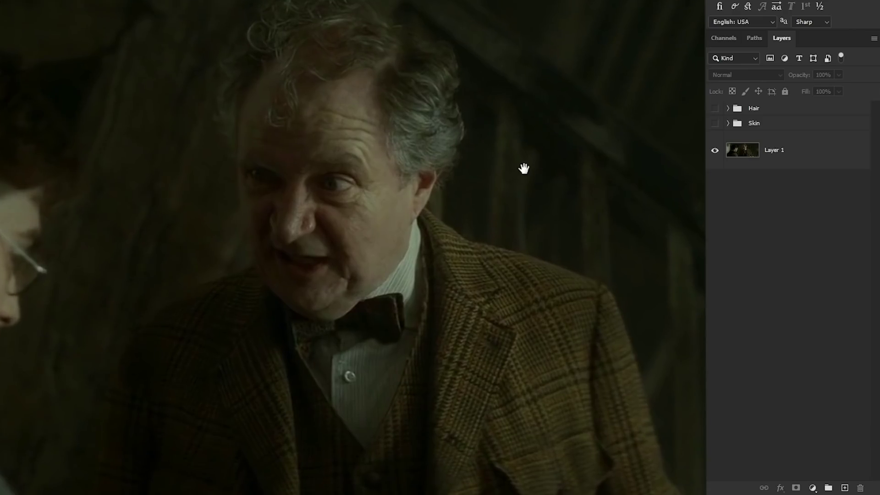
# Step: In the Photoshop document of the man in the tweed jacket, show the Skin and Hair groups, toggling Hair to compare its effect
pyautogui.moveTo(524, 168); pyautogui.dragTo(552, 184)
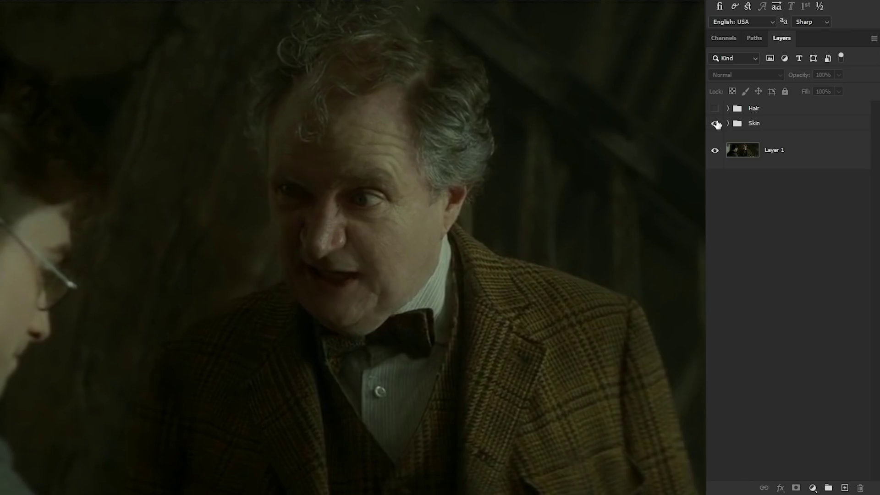
pyautogui.click(715, 108)
pyautogui.click(715, 109)
pyautogui.click(715, 109)
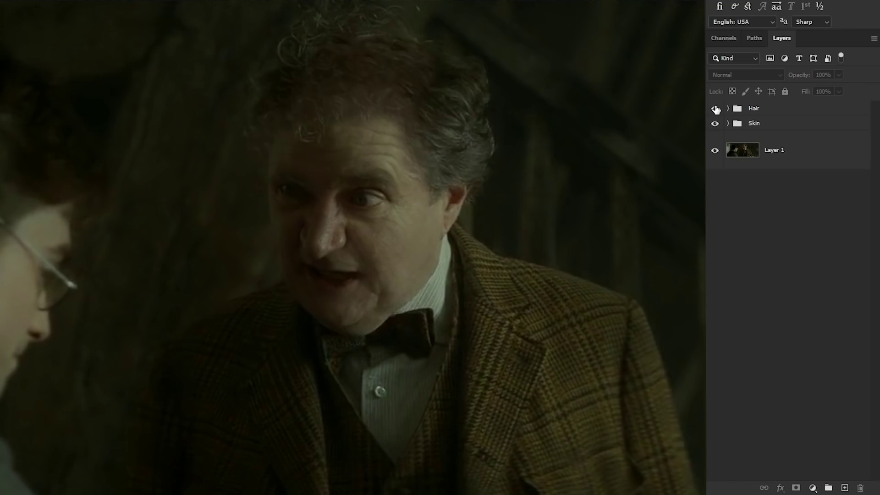
pyautogui.click(716, 108)
pyautogui.click(715, 109)
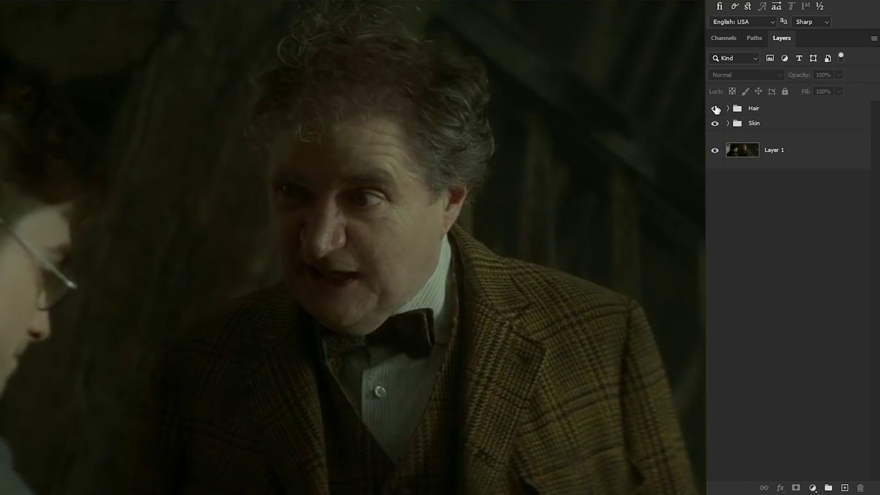